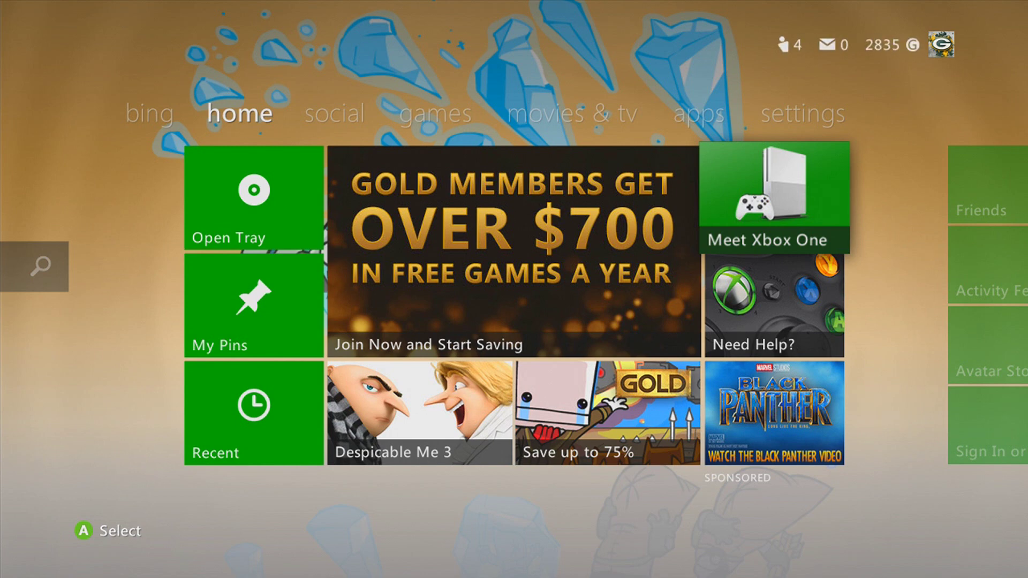
Browse the home and social tabs, then move through games to the apps tab listing Netflix and Vudu
{"action": "key", "text": "Right"}
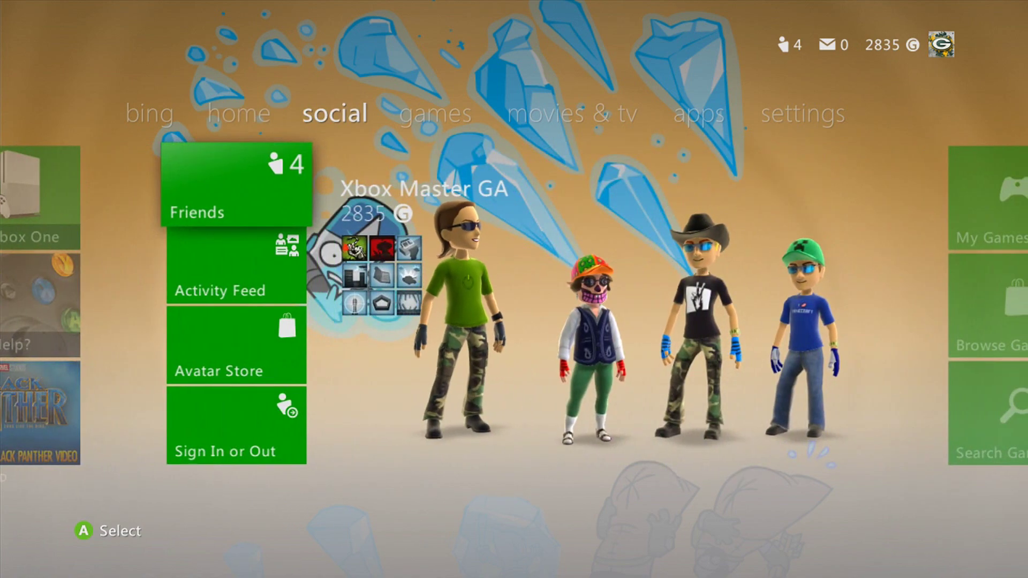
{"action": "key", "text": "Left"}
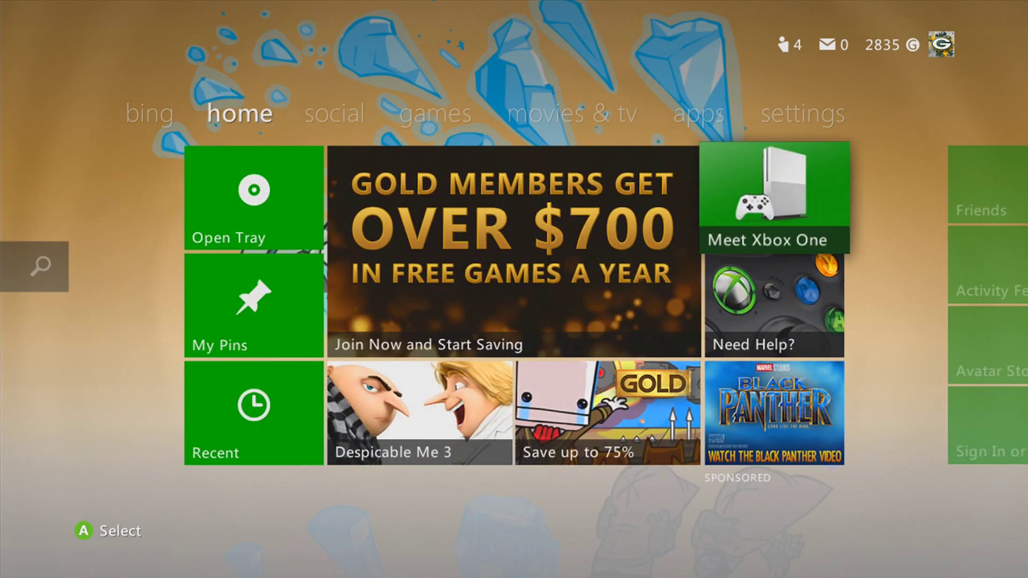
{"action": "key", "text": "Left"}
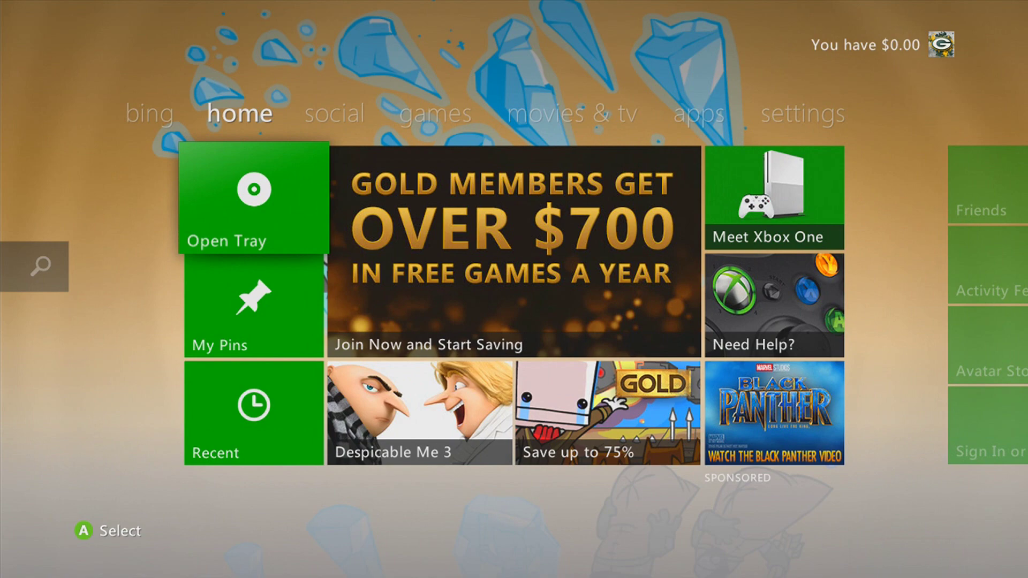
{"action": "key", "text": "Right"}
{"action": "key", "text": "Right"}
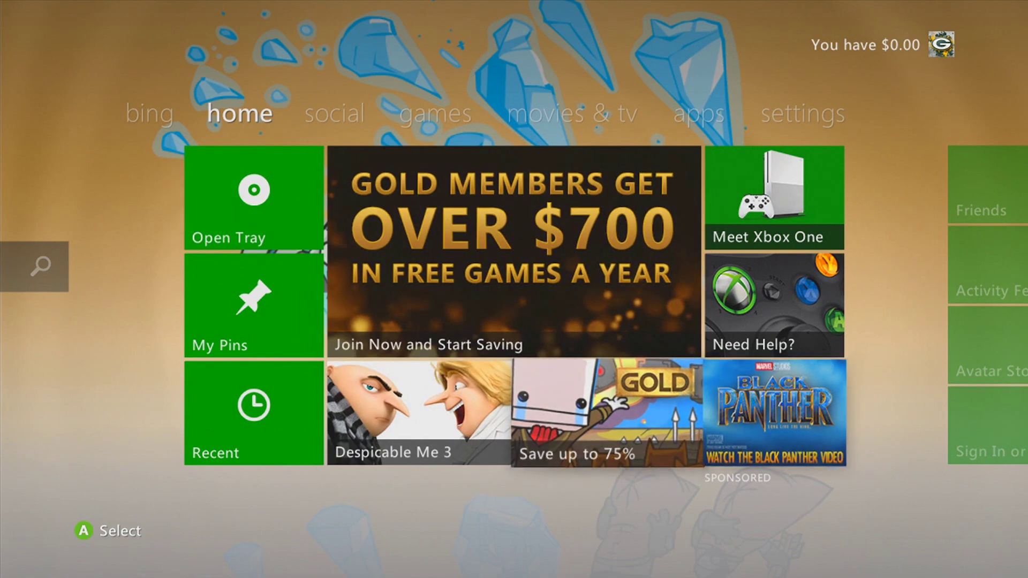
{"action": "key", "text": "Right"}
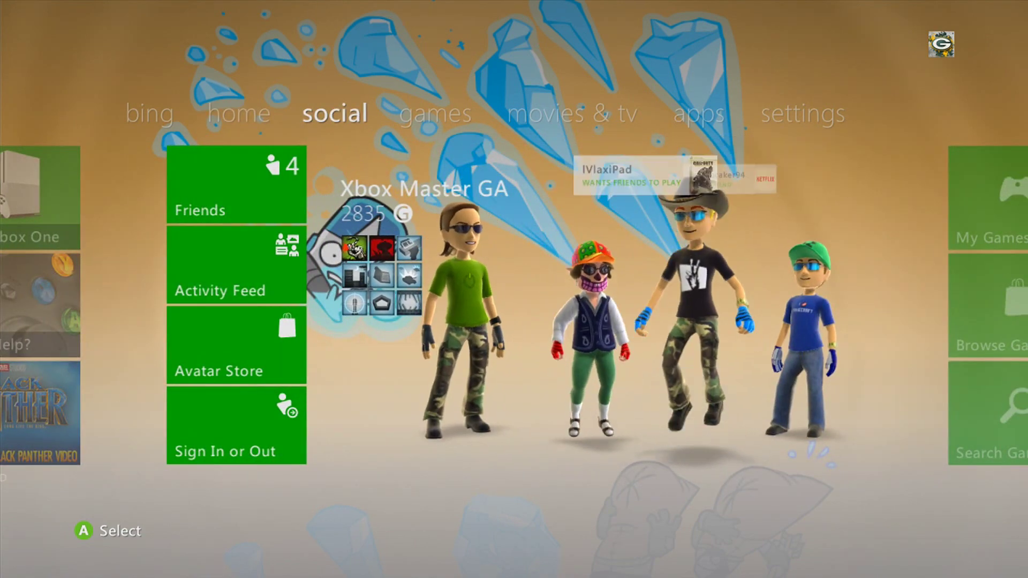
{"action": "key", "text": "Left"}
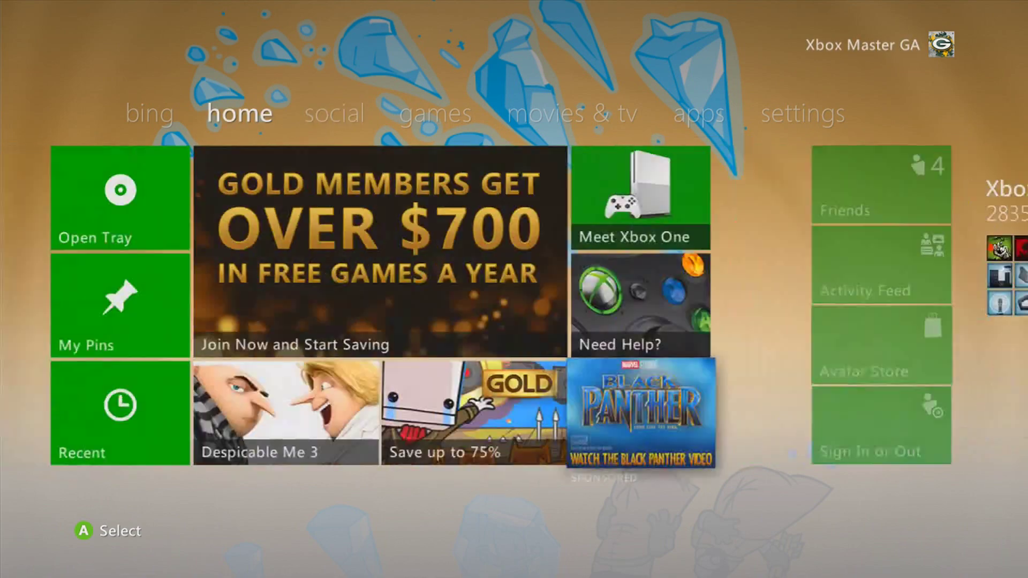
{"action": "key", "text": "Left"}
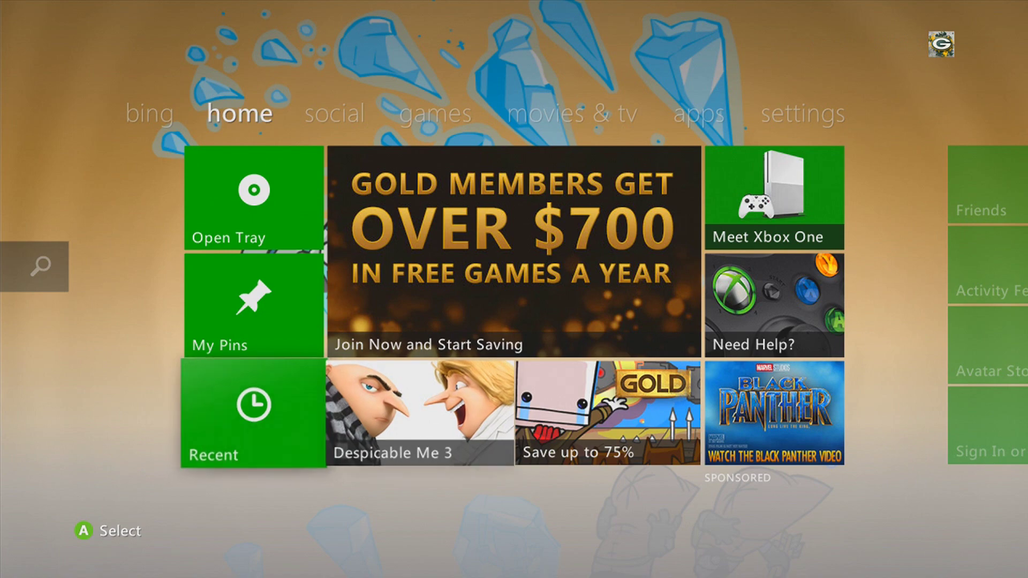
{"action": "key", "text": "Right"}
{"action": "key", "text": "Right"}
{"action": "key", "text": "Right"}
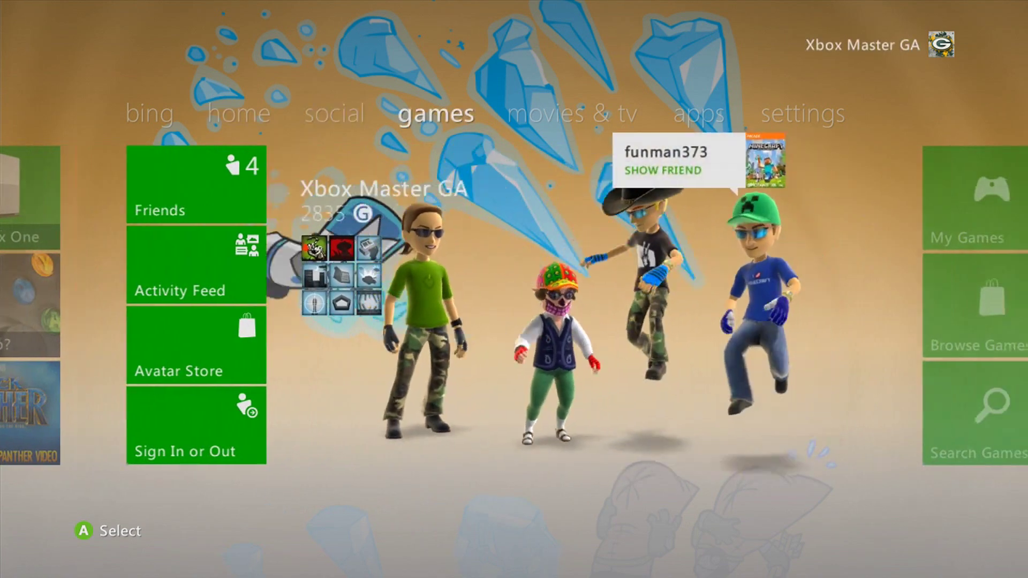
{"action": "key", "text": "Right"}
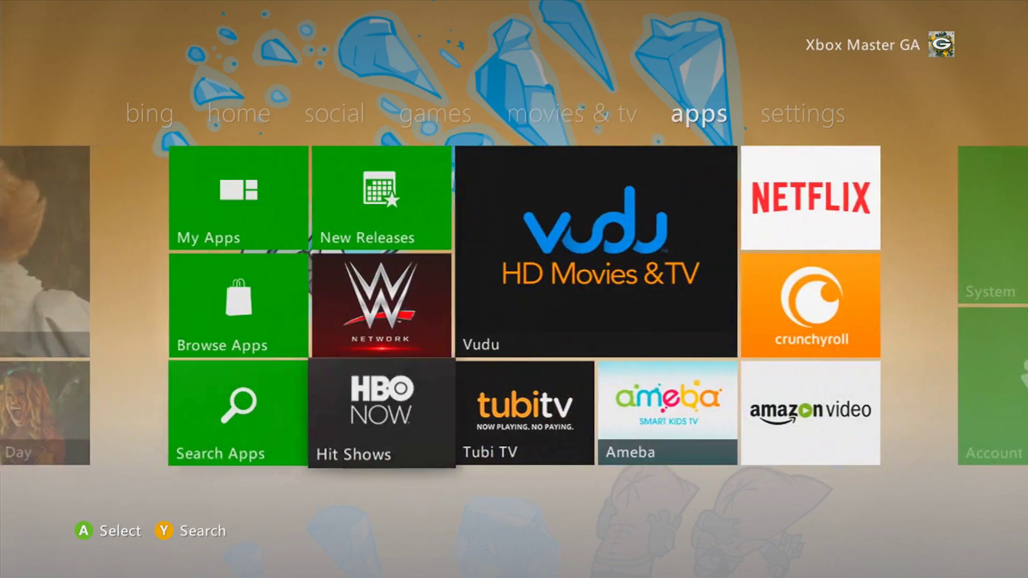
{"action": "key", "text": "Right"}
Open System settings from the settings tab and go into Storage
{"action": "key", "text": "Up"}
{"action": "key", "text": "Left"}
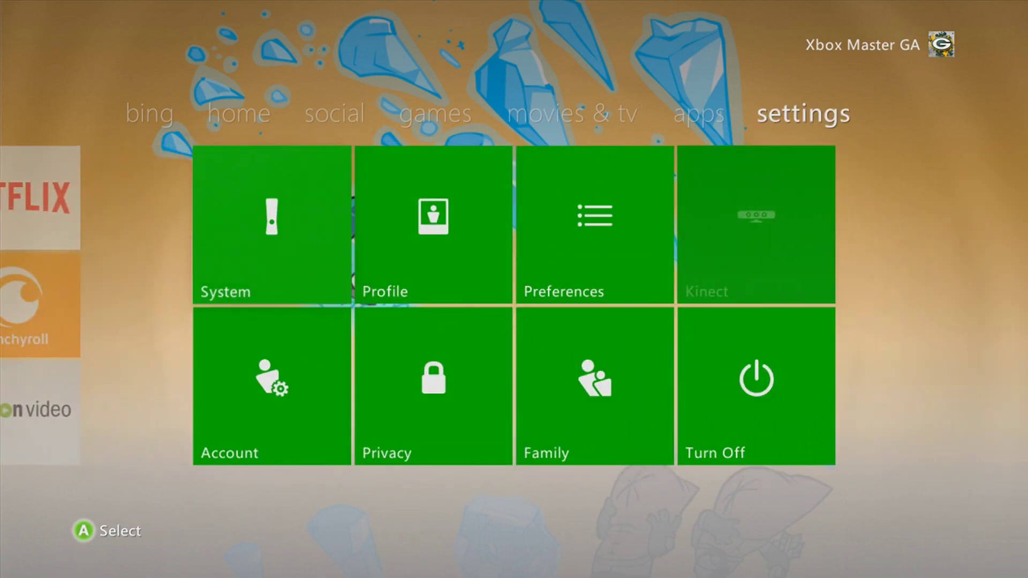
{"action": "key", "text": "Return"}
{"action": "key", "text": "Down"}
{"action": "key", "text": "Down"}
{"action": "key", "text": "Return"}
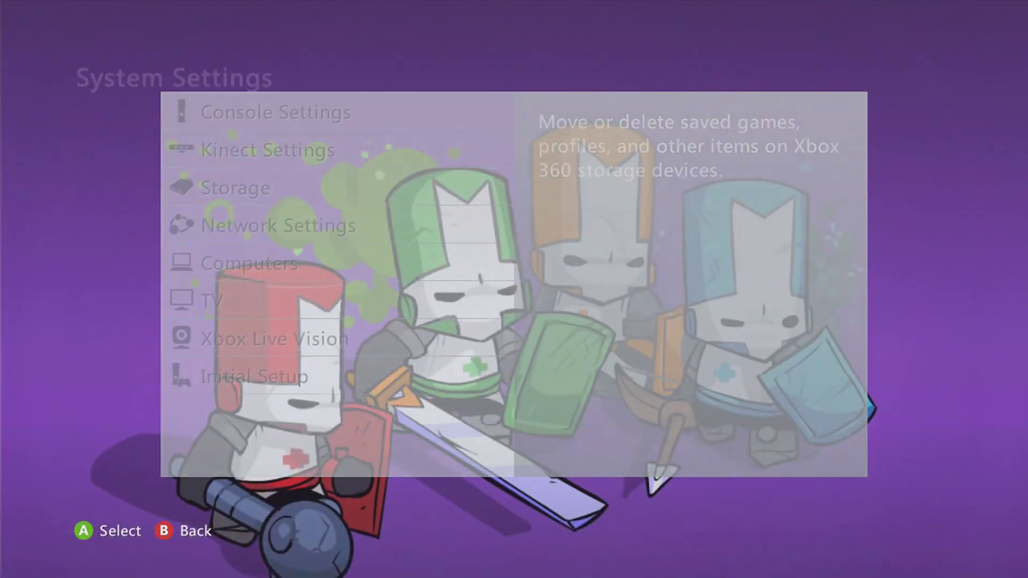
Review the storage devices and settle on the Hard Drive with 184 GB free
{"action": "key", "text": "Down"}
{"action": "key", "text": "Down"}
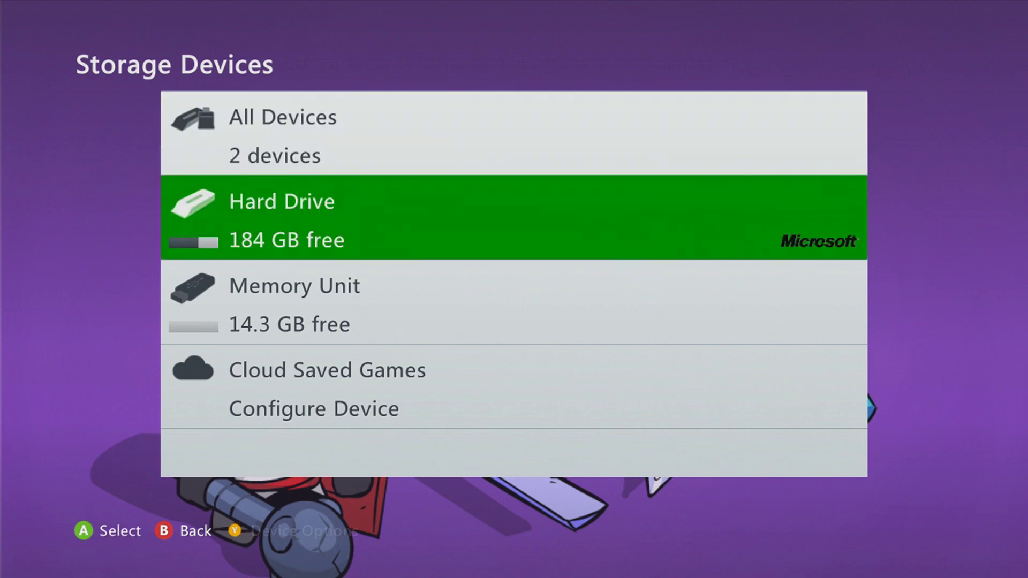
{"action": "key", "text": "Up"}
{"action": "key", "text": "Down"}
{"action": "key", "text": "Up"}
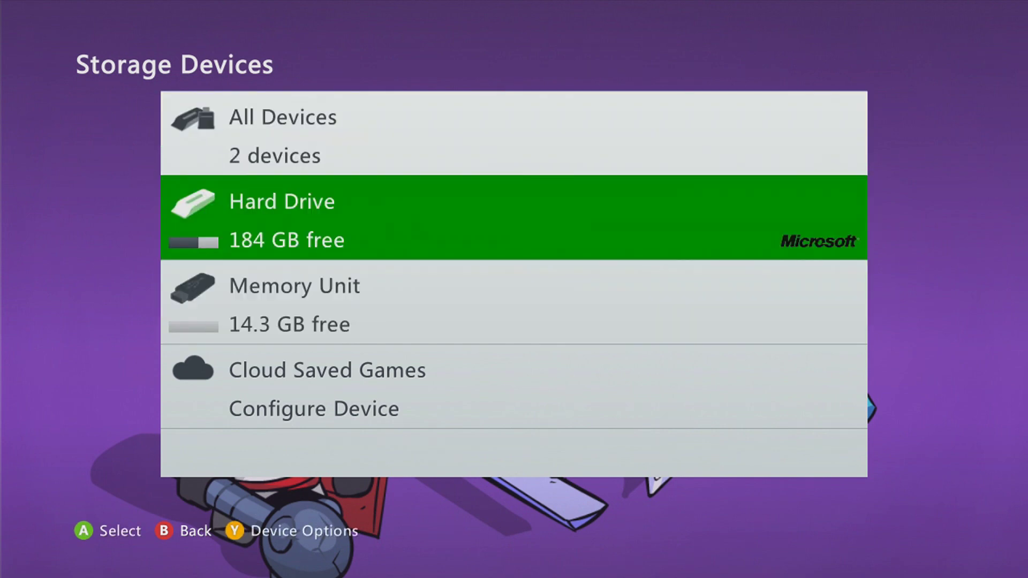
{"action": "key", "text": "Down"}
{"action": "key", "text": "Up"}
Open the Hard Drive's contents and move down to the Profiles category
{"action": "key", "text": "Return"}
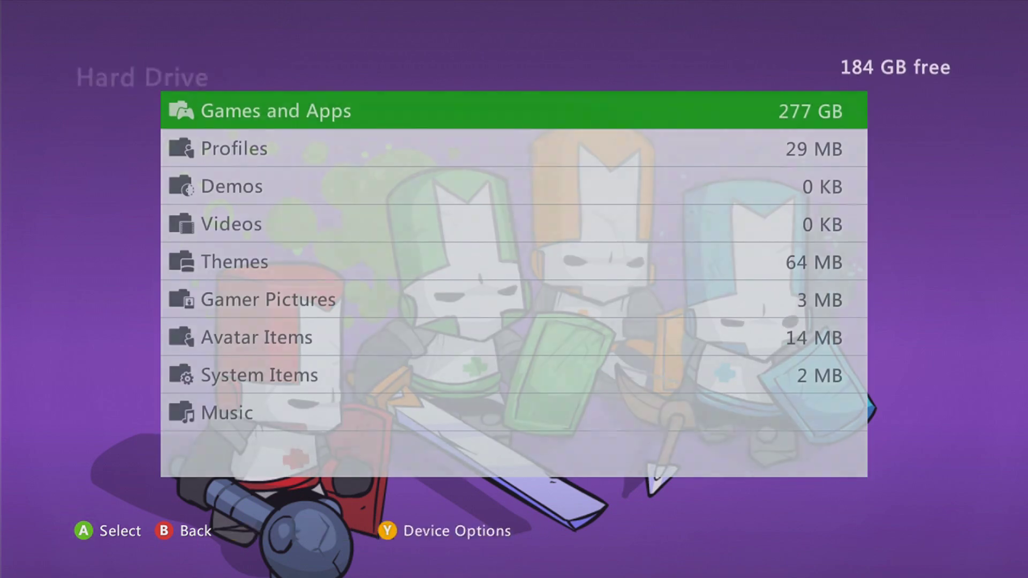
{"action": "key", "text": "Down"}
{"action": "key", "text": "Up"}
{"action": "key", "text": "Down"}
{"action": "key", "text": "Up"}
{"action": "key", "text": "Down"}
{"action": "key", "text": "Down"}
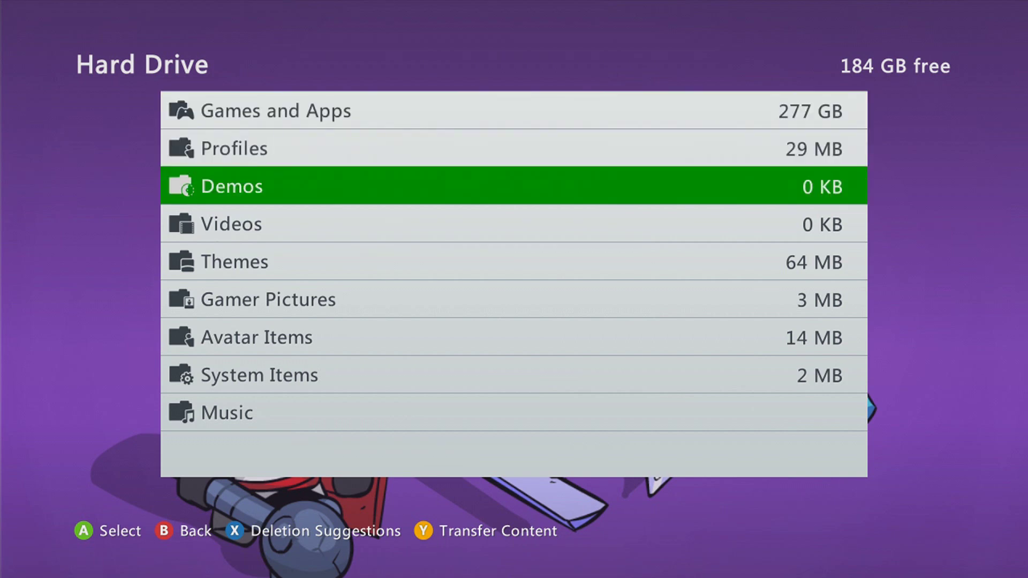
{"action": "key", "text": "Down"}
{"action": "key", "text": "Down"}
{"action": "key", "text": "Down"}
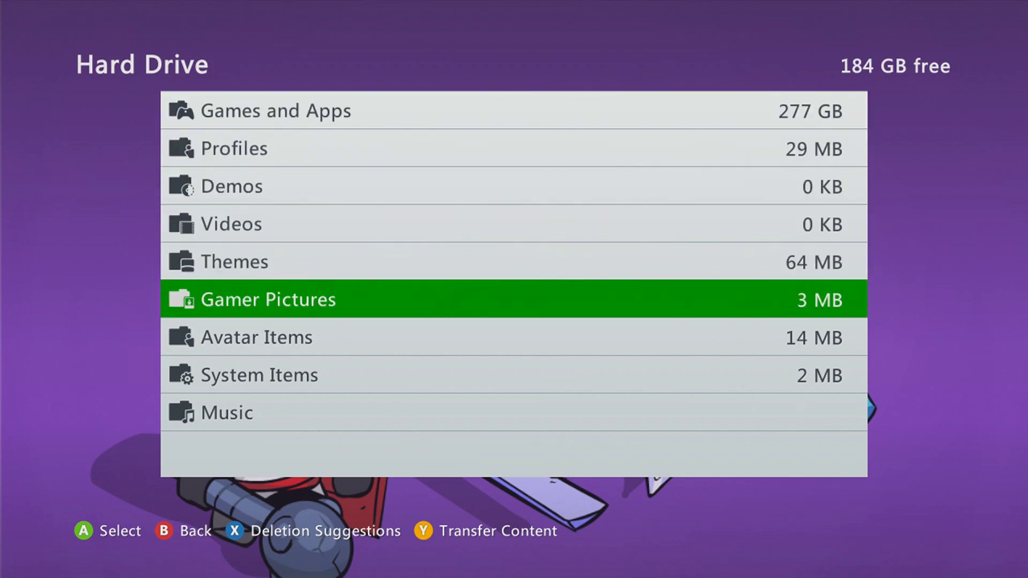
{"action": "key", "text": "Down"}
{"action": "key", "text": "Up"}
{"action": "key", "text": "Up"}
{"action": "key", "text": "Down"}
{"action": "key", "text": "Down"}
{"action": "key", "text": "Down"}
{"action": "key", "text": "Down"}
{"action": "key", "text": "Up"}
{"action": "key", "text": "Up"}
{"action": "key", "text": "Up"}
{"action": "key", "text": "Up"}
{"action": "key", "text": "Up"}
{"action": "key", "text": "Up"}
{"action": "key", "text": "Up"}
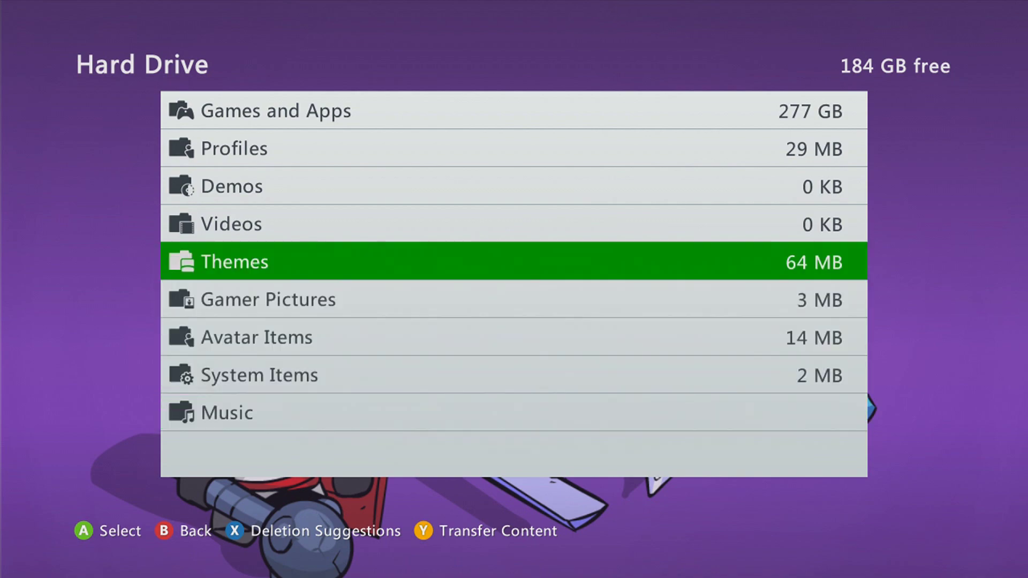
Open the 18 stored profiles and highlight the 3 MB Xbox Master GA profile
{"action": "key", "text": "Return"}
{"action": "key", "text": "Down"}
{"action": "key", "text": "Down"}
{"action": "key", "text": "Down"}
{"action": "key", "text": "Down"}
{"action": "key", "text": "Down"}
{"action": "key", "text": "Down"}
{"action": "key", "text": "Down"}
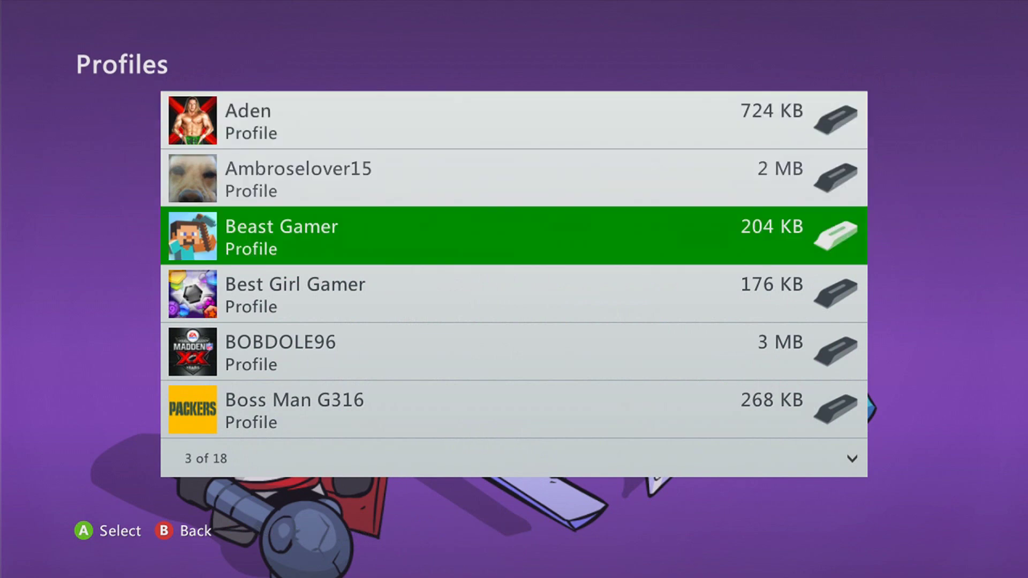
{"action": "key", "text": "Down"}
{"action": "key", "text": "Down"}
{"action": "key", "text": "Down"}
{"action": "key", "text": "Down"}
{"action": "key", "text": "Down"}
{"action": "key", "text": "Down"}
{"action": "key", "text": "Down"}
{"action": "key", "text": "Down"}
{"action": "key", "text": "Down"}
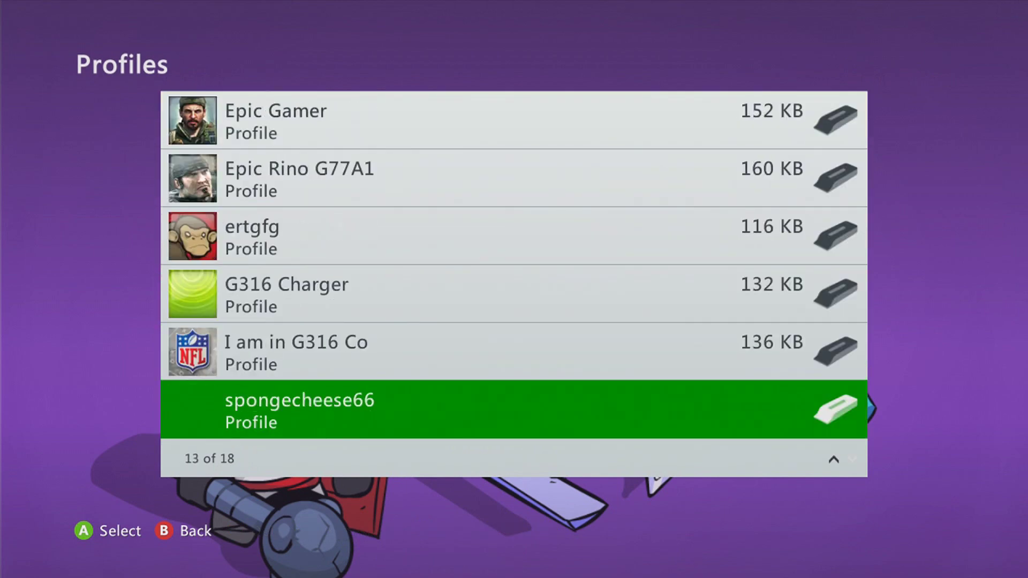
{"action": "key", "text": "Up"}
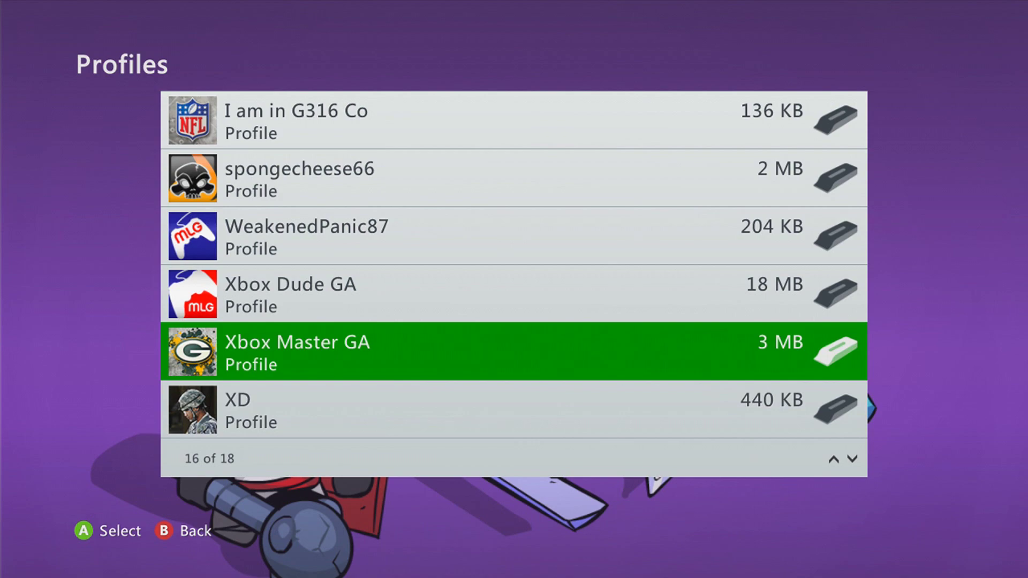
Move the Xbox Master GA profile to the Memory Unit, agreeing to sign out first
{"action": "key", "text": "Return"}
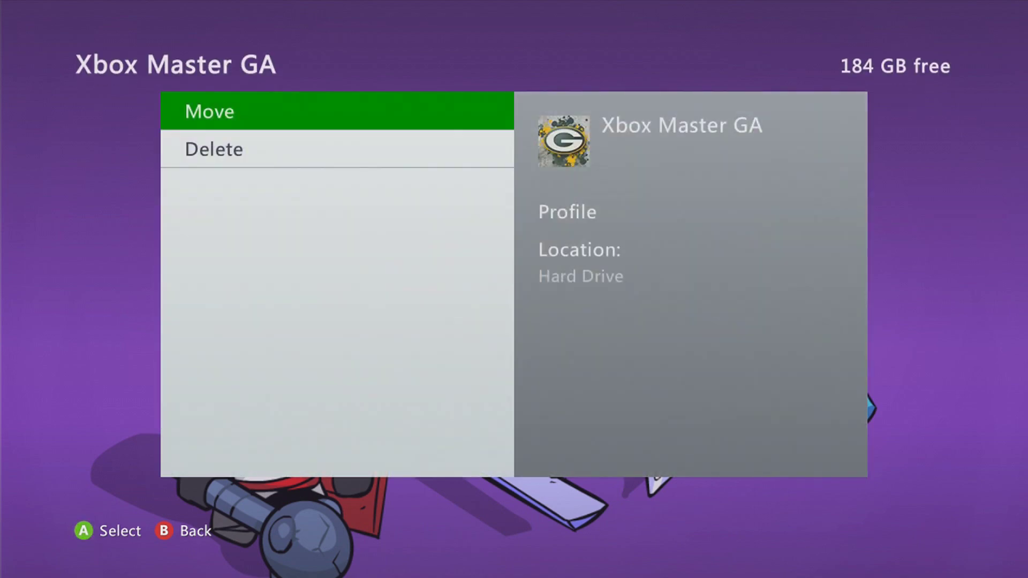
{"action": "key", "text": "Return"}
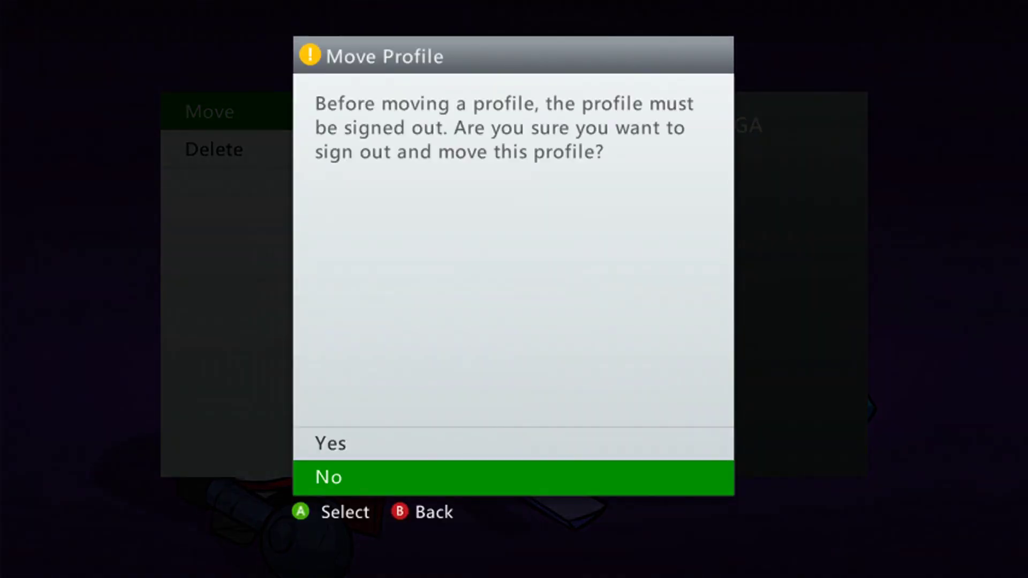
{"action": "key", "text": "Up"}
{"action": "key", "text": "Return"}
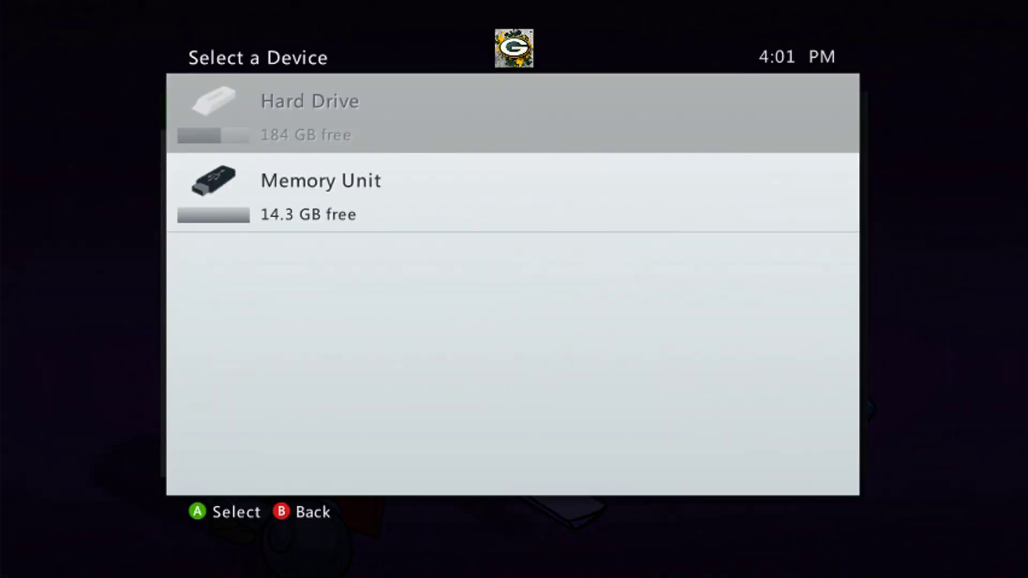
{"action": "key", "text": "Return"}
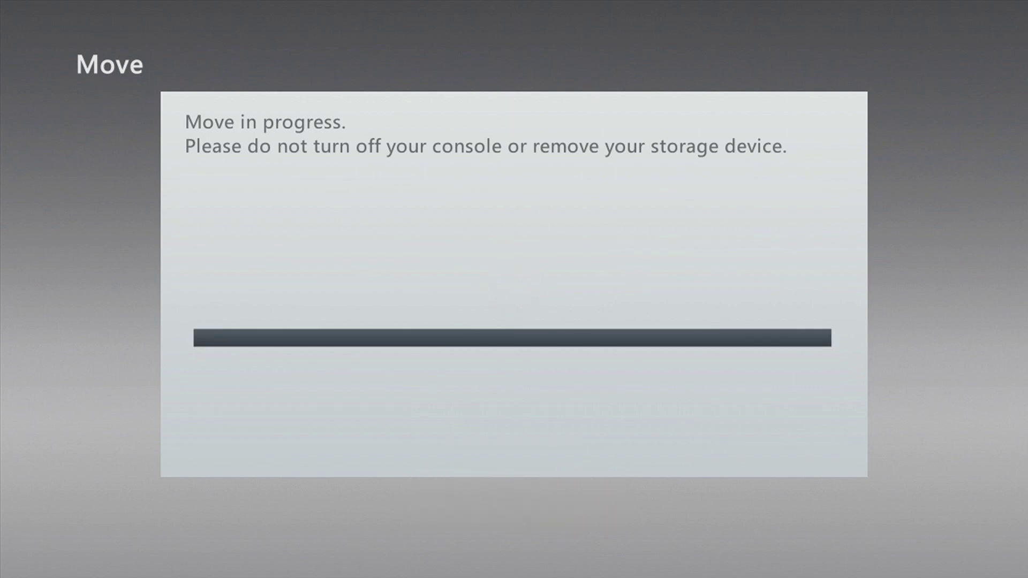
{"action": "key", "text": "Escape"}
{"action": "key", "text": "Escape"}
{"action": "key", "text": "Escape"}
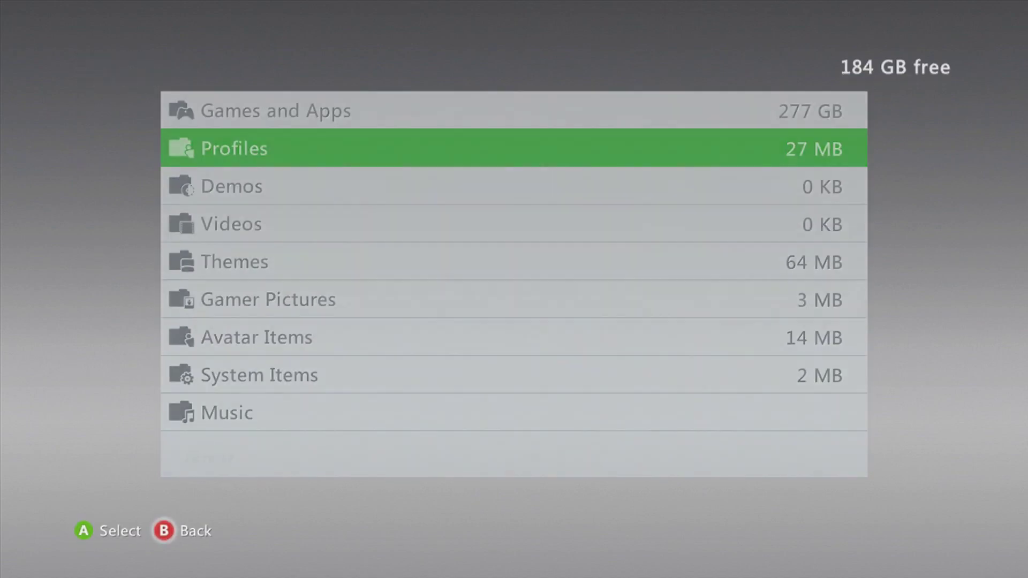
Leave System Settings and browse the dashboard's home, social and games tabs
{"action": "key", "text": "Escape"}
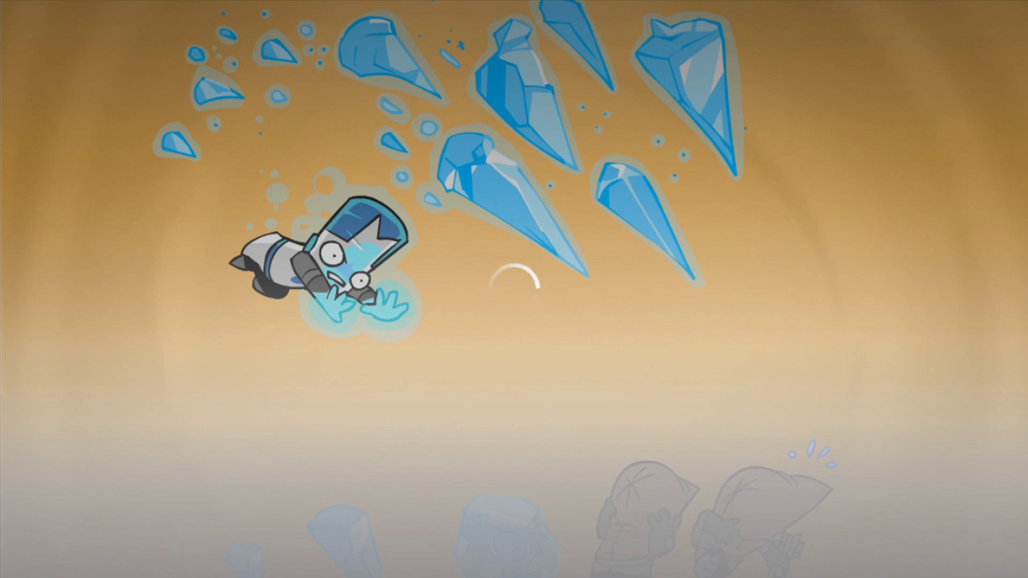
{"action": "key", "text": "Right"}
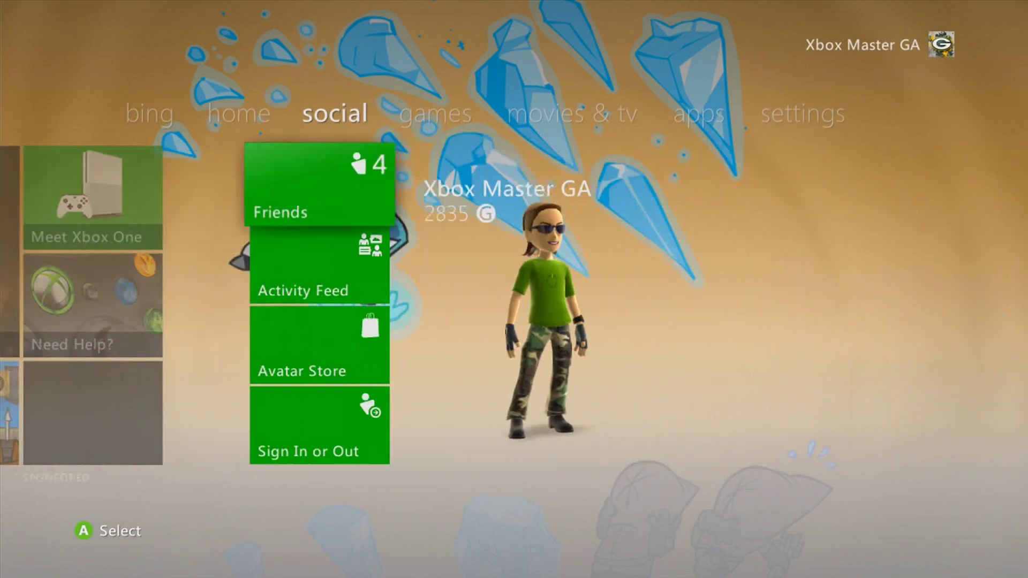
{"action": "key", "text": "Right"}
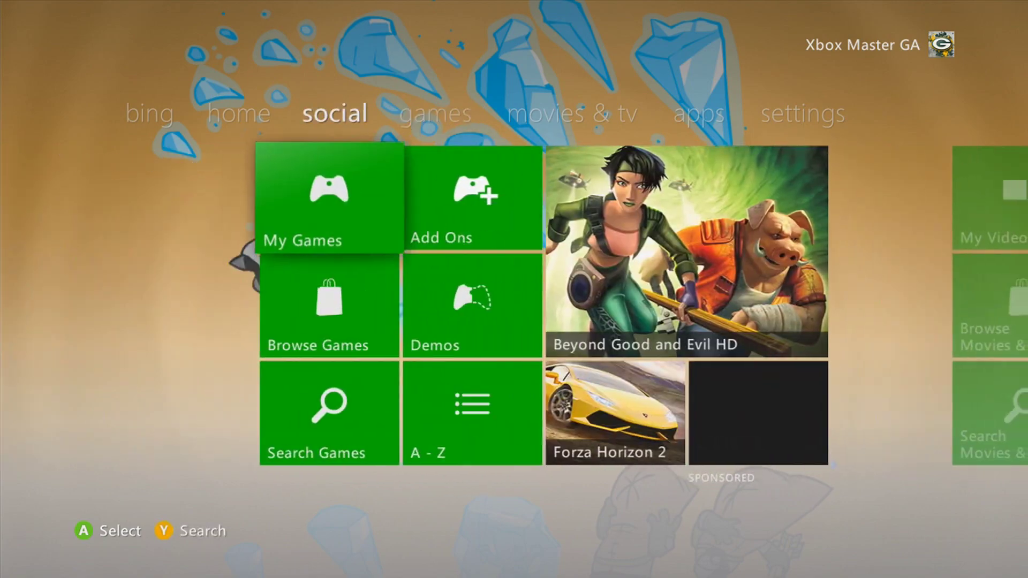
{"action": "key", "text": "Left"}
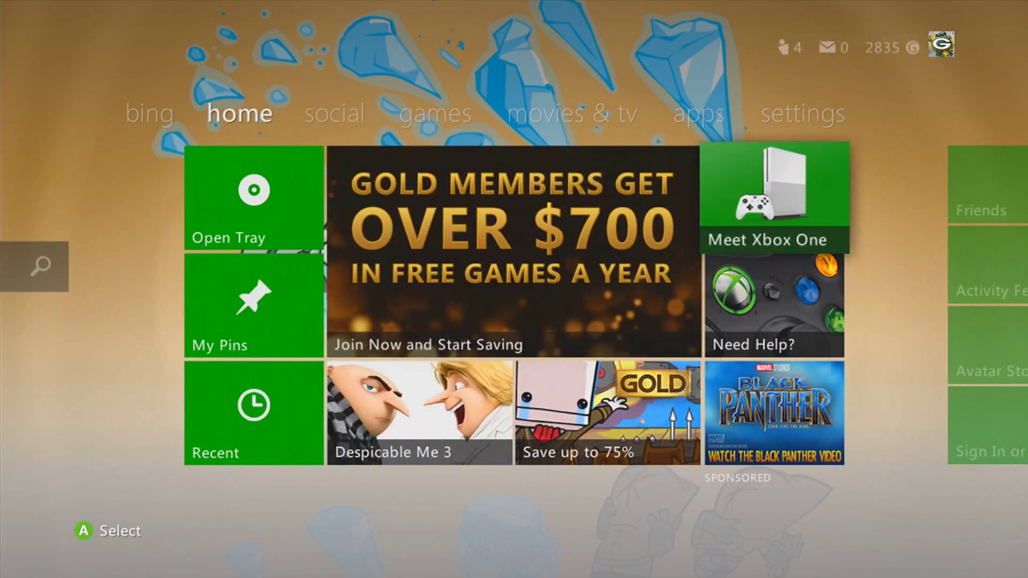
{"action": "key", "text": "Right"}
{"action": "key", "text": "Right"}
{"action": "key", "text": "Left"}
{"action": "key", "text": "Right"}
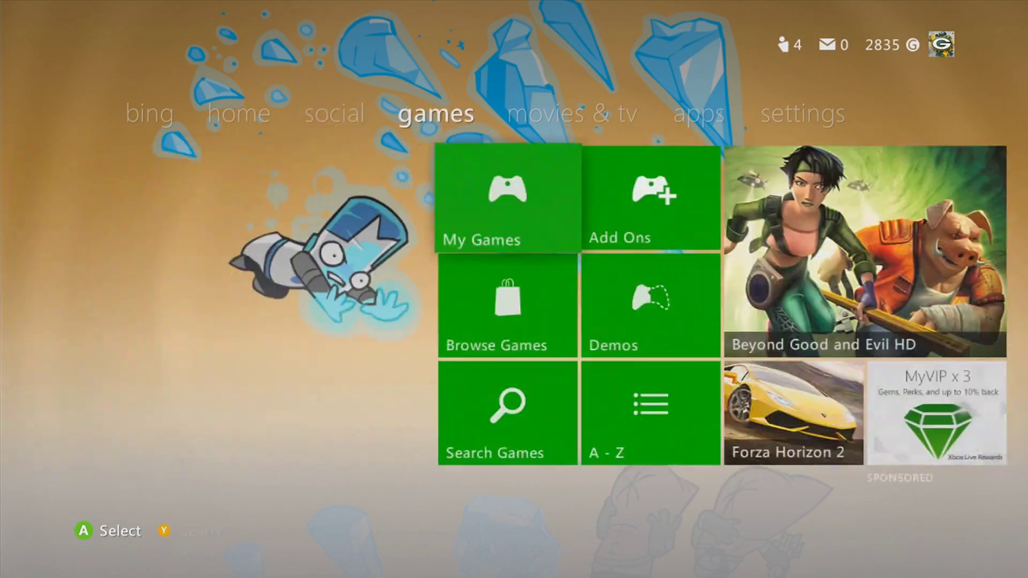
Continue browsing through movies & tv and apps, ending on the settings tab
{"action": "key", "text": "Right"}
{"action": "key", "text": "Right"}
{"action": "key", "text": "Right"}
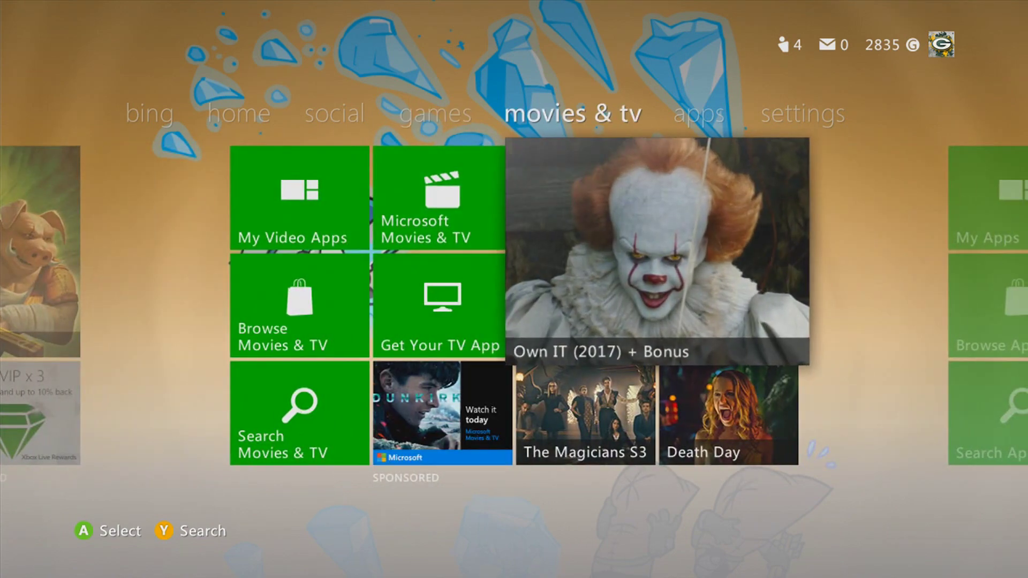
{"action": "key", "text": "Right"}
{"action": "key", "text": "Right"}
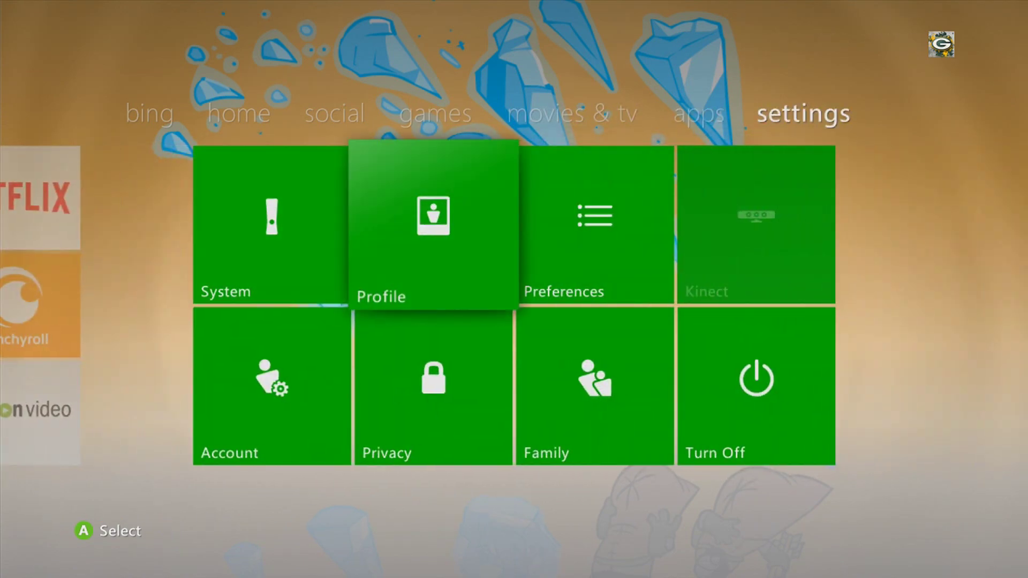
{"action": "key", "text": "Left"}
{"action": "key", "text": "Left"}
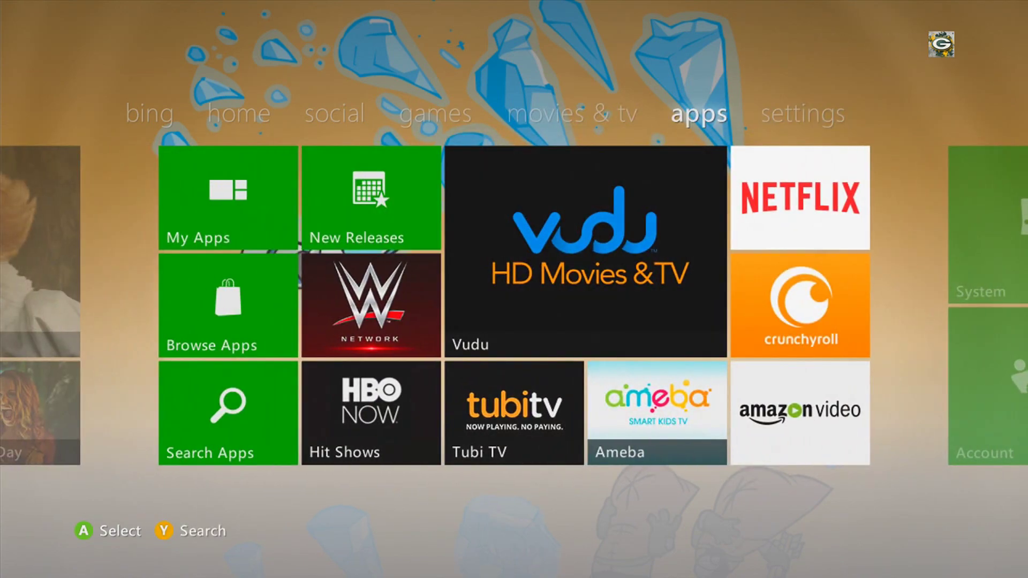
{"action": "key", "text": "Left"}
{"action": "key", "text": "Left"}
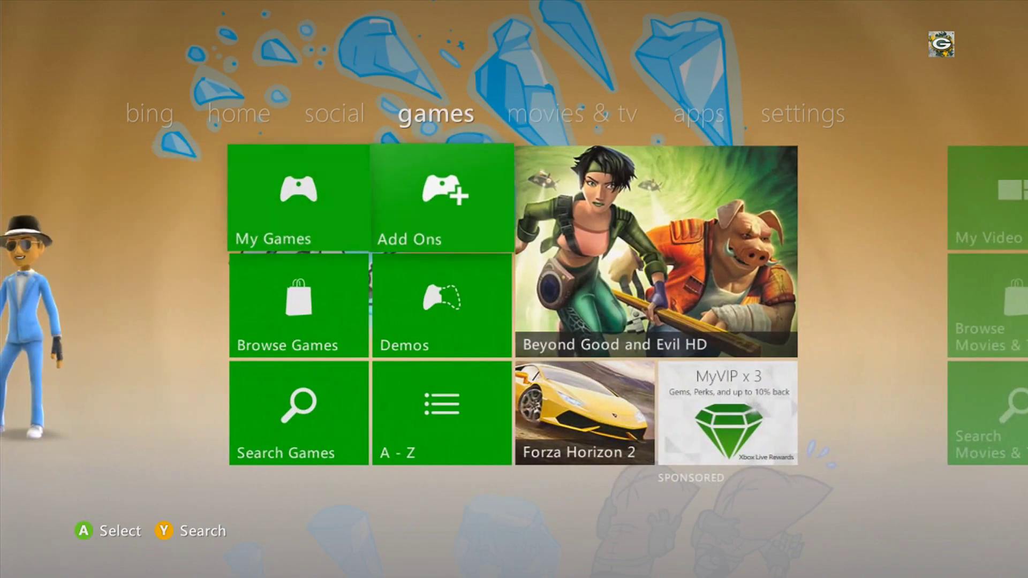
{"action": "key", "text": "Left"}
{"action": "key", "text": "Right"}
{"action": "key", "text": "Right"}
{"action": "key", "text": "Right"}
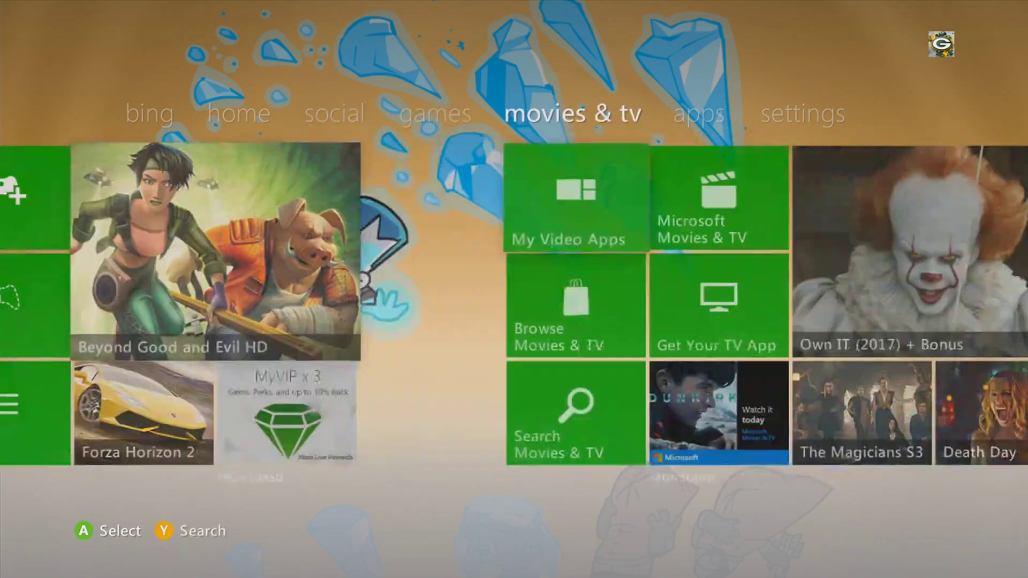
{"action": "key", "text": "Right"}
Go to System > Storage > Memory Unit and open its Profiles category
{"action": "key", "text": "Left"}
{"action": "key", "text": "Down"}
{"action": "key", "text": "Up"}
{"action": "key", "text": "Return"}
{"action": "key", "text": "Down"}
{"action": "key", "text": "Down"}
{"action": "key", "text": "Return"}
{"action": "key", "text": "Down"}
{"action": "key", "text": "Return"}
{"action": "key", "text": "Down"}
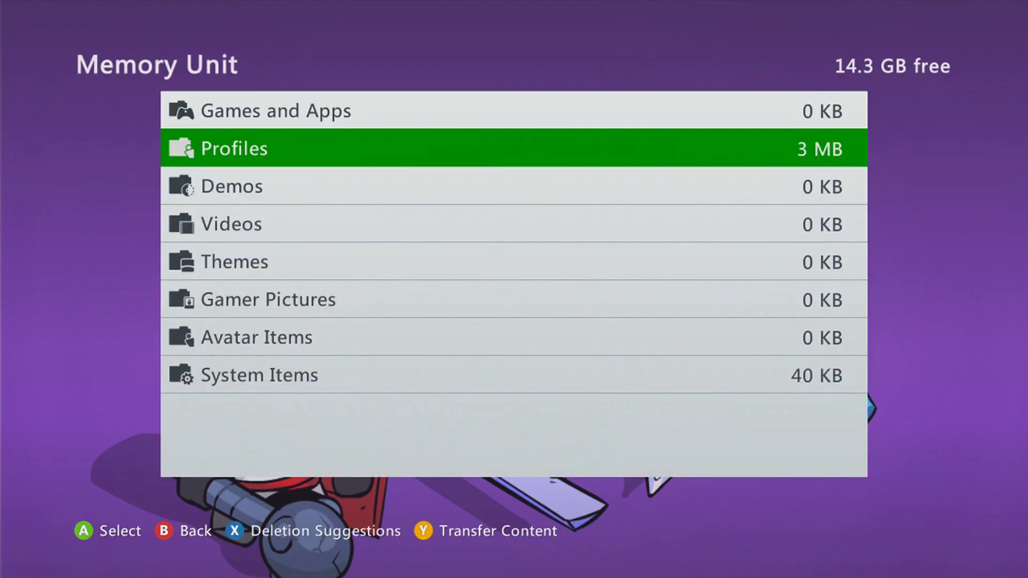
{"action": "key", "text": "Return"}
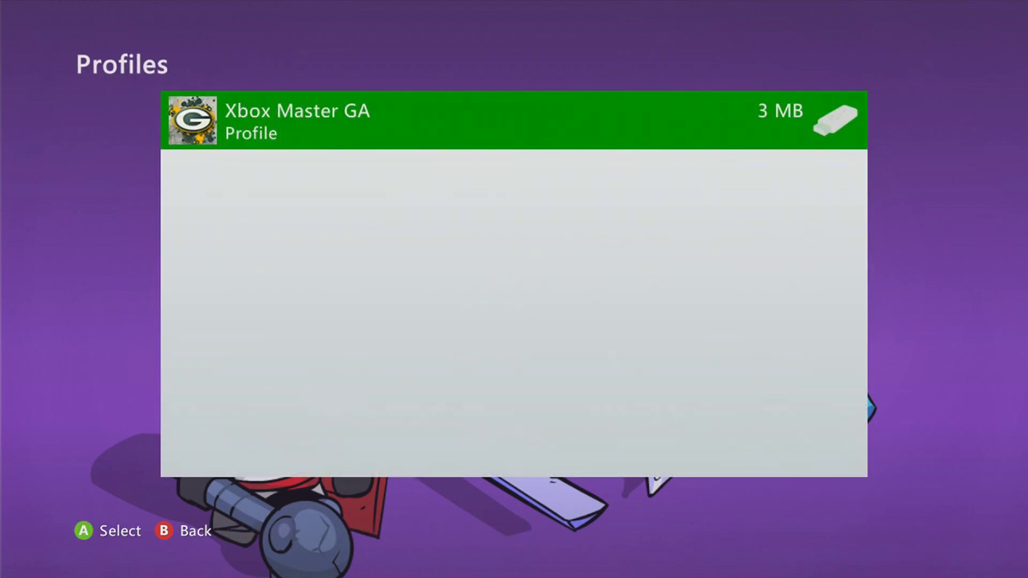
Delete the Xbox Master GA profile only, keeping its items, and return to Storage Devices
{"action": "key", "text": "Return"}
{"action": "key", "text": "Down"}
{"action": "key", "text": "Return"}
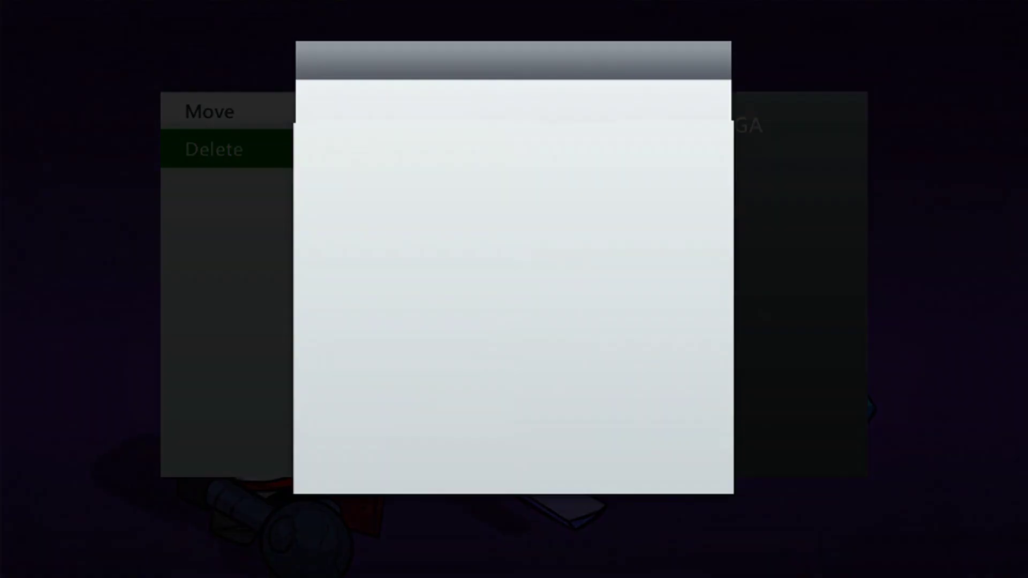
{"action": "key", "text": "Up"}
{"action": "key", "text": "Up"}
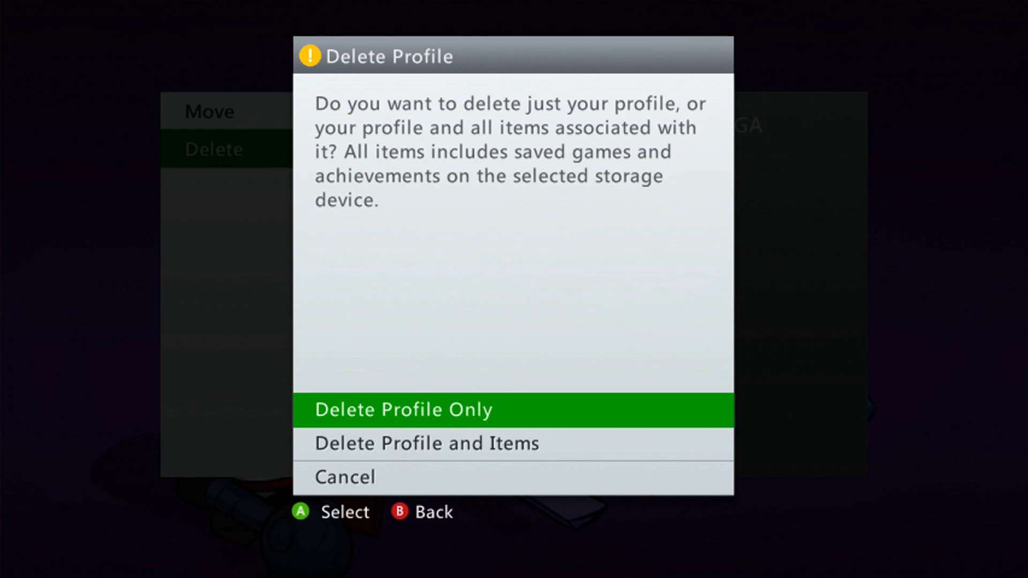
{"action": "key", "text": "Return"}
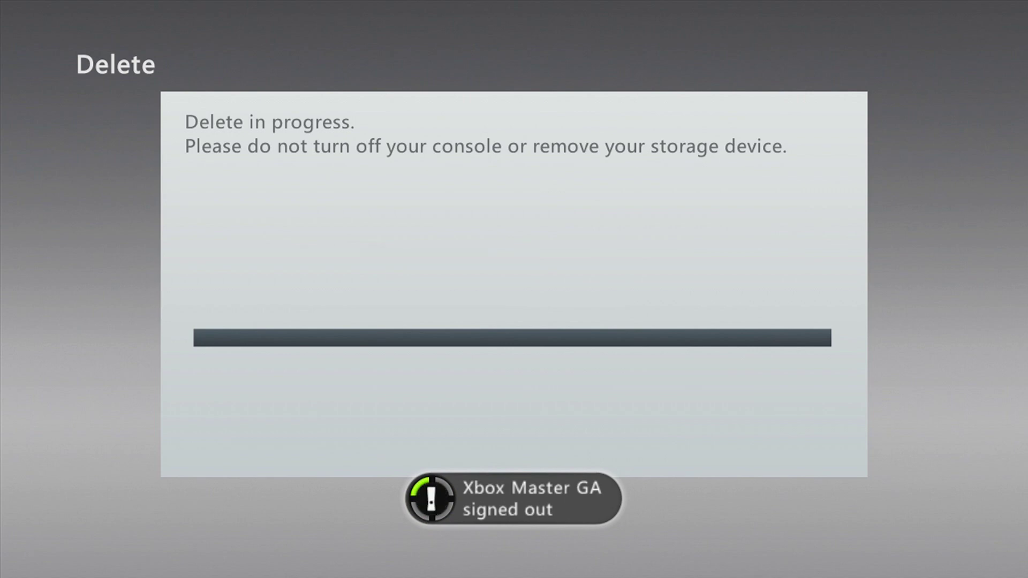
{"action": "key", "text": "Escape"}
{"action": "key", "text": "Escape"}
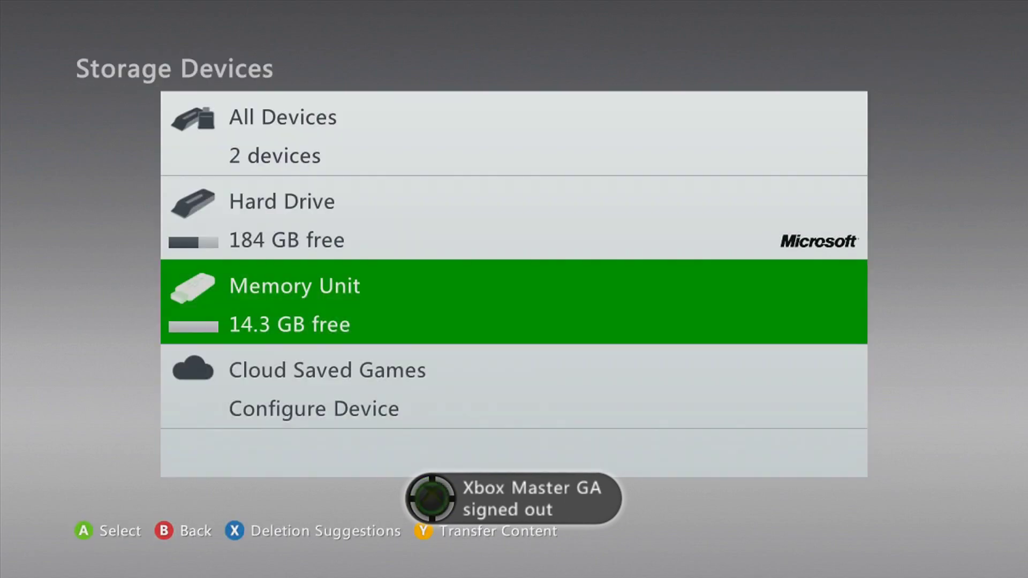